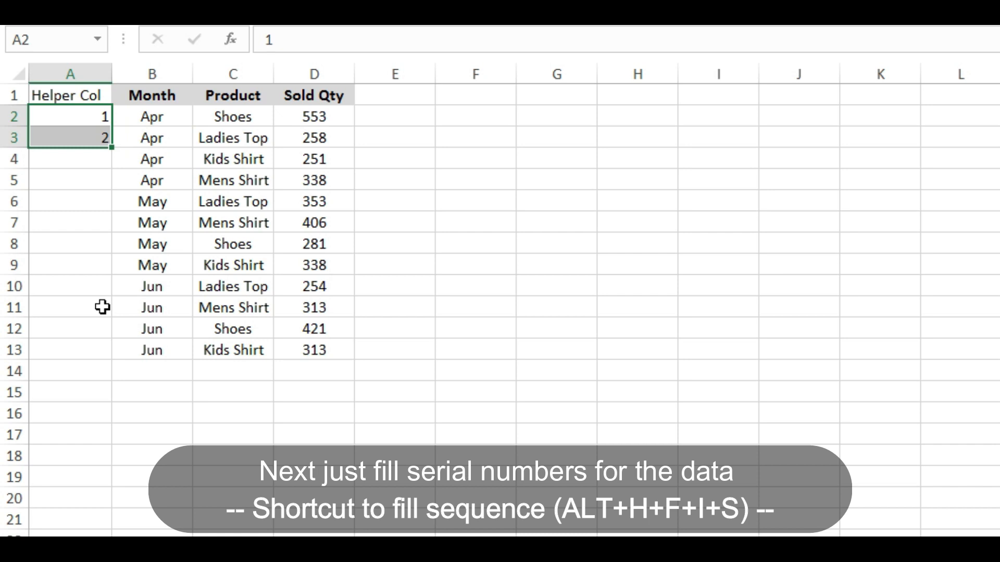
# - Fill the Helper Col cells A2:A13 with a serial number series running from 1 to 12
pyautogui.hotkey('shift', 'Down')
pyautogui.hotkey('shift', 'Down')
pyautogui.hotkey('shift', 'Down')
pyautogui.hotkey('shift', 'Down')
pyautogui.hotkey('shift', 'Down')
pyautogui.hotkey('shift', 'Down')
pyautogui.hotkey('shift', 'Down')
pyautogui.hotkey('shift', 'Down')
pyautogui.hotkey('shift', 'Down')
pyautogui.hotkey('shift', 'Down')
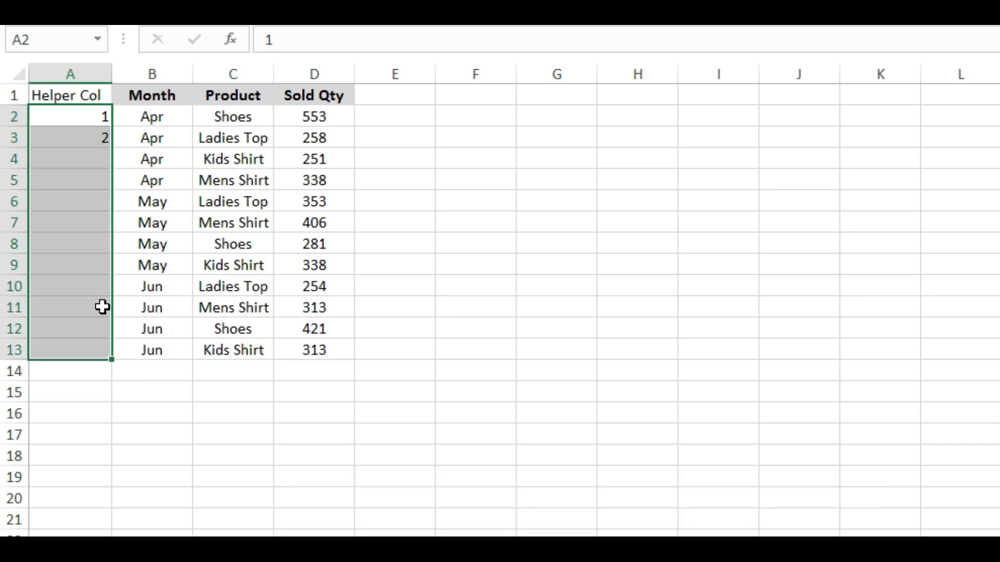
pyautogui.hotkey('alt', 'h')
pyautogui.press('f')
pyautogui.press('i')
pyautogui.press('s')
pyautogui.press('Return')
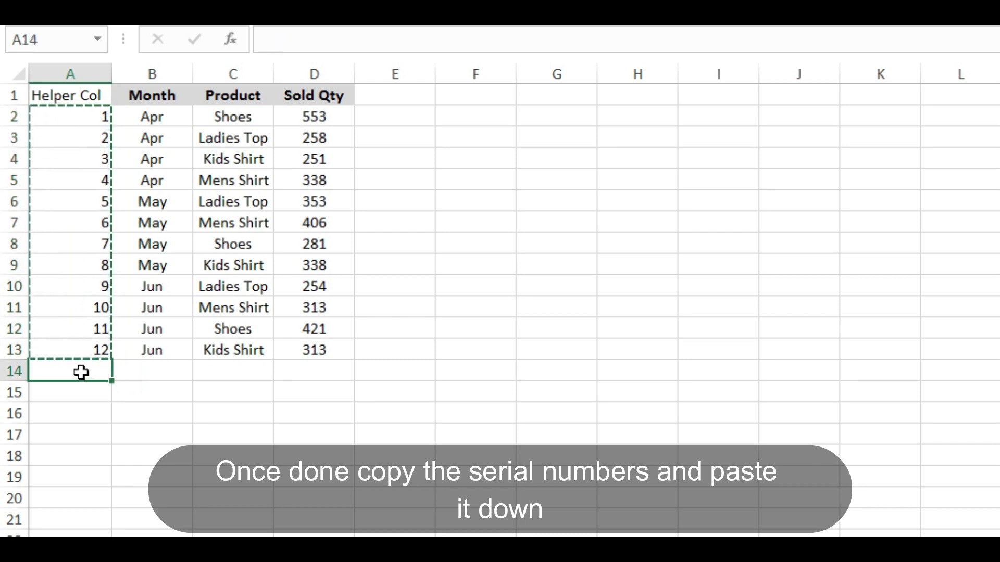
# - Paste the copied serial numbers 1 to 12 directly below the existing ones, starting at A14
pyautogui.hotkey('ctrl', 'v')
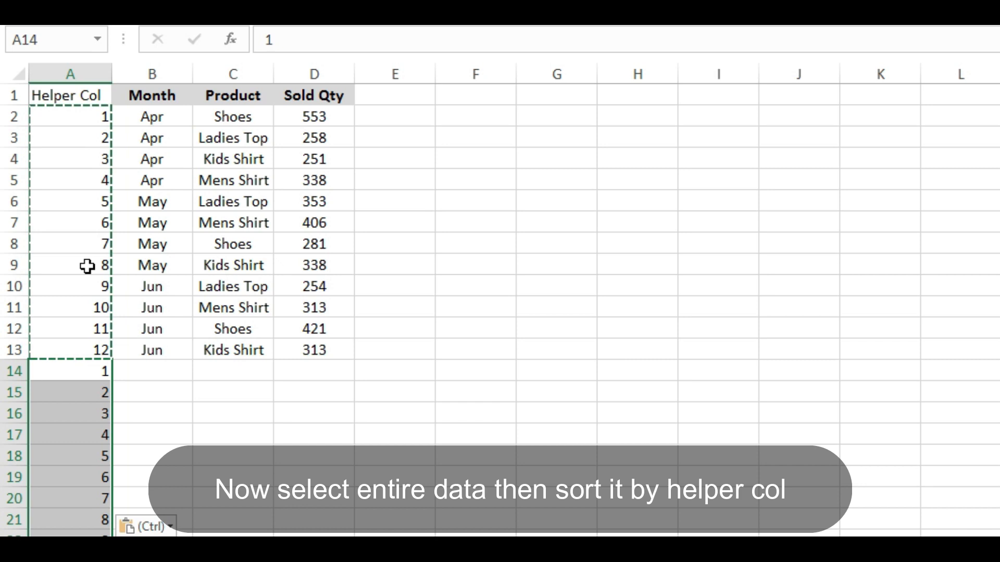
pyautogui.press('Up')
pyautogui.press('Down')
pyautogui.hotkey('ctrl', 'shift', 'Down')
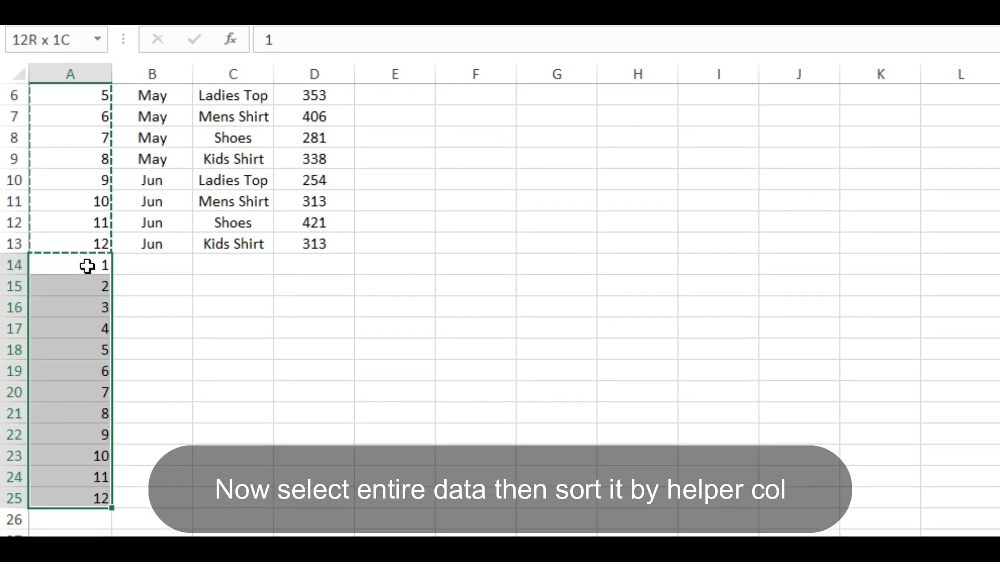
# - Sort the entire table, including the pasted serial numbers, by Helper Col on cell values from smallest to largest
pyautogui.press('Up')
pyautogui.hotkey('ctrl', 'Up')
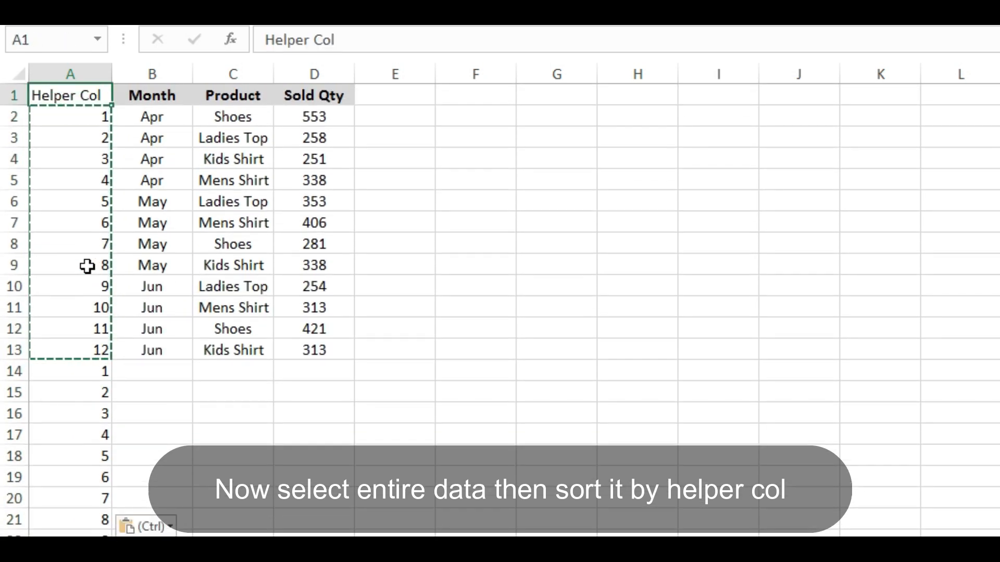
pyautogui.press('Escape')
pyautogui.hotkey('ctrl', 'shift', 'Right')
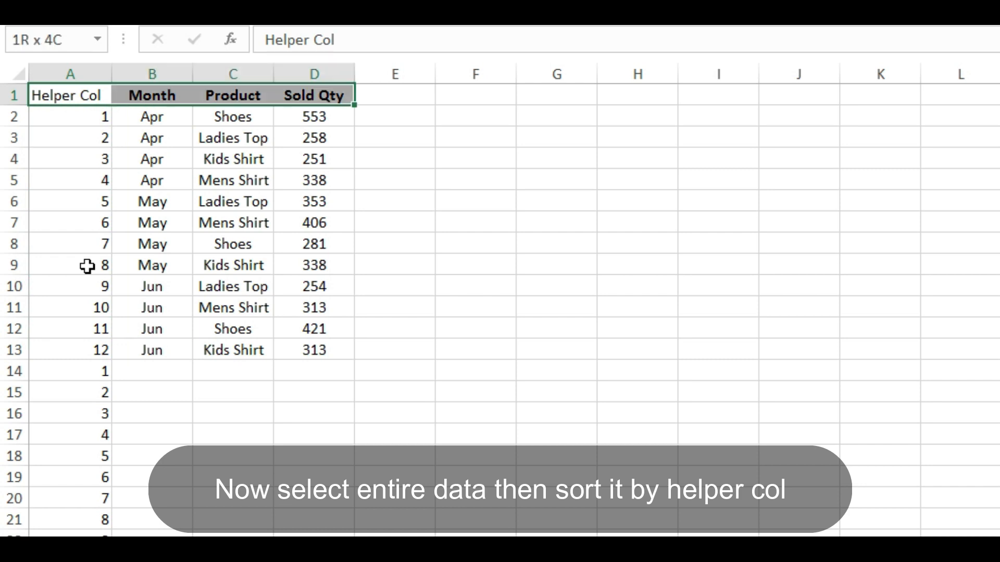
pyautogui.hotkey('ctrl', 'shift', 'Down')
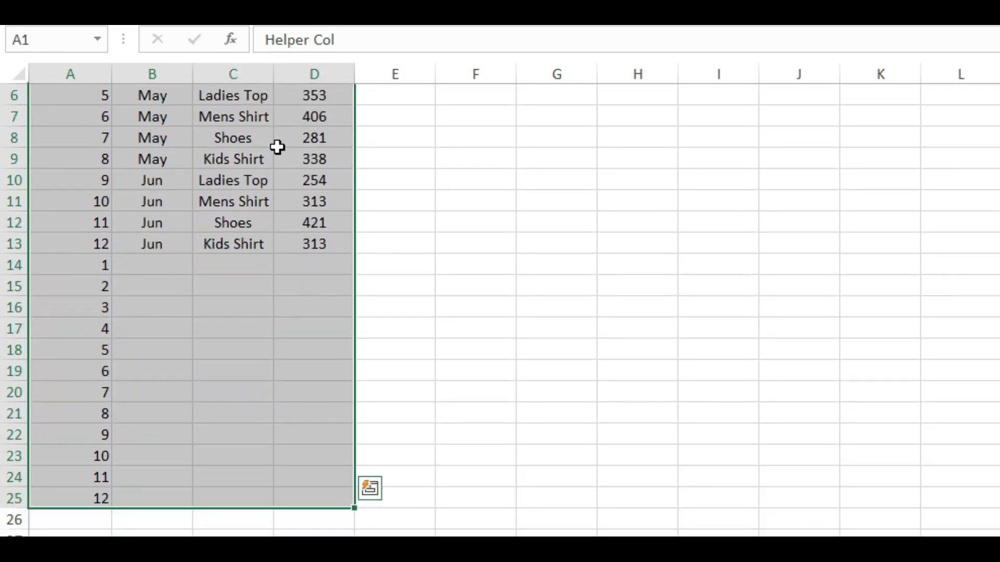
pyautogui.click(385, 37)
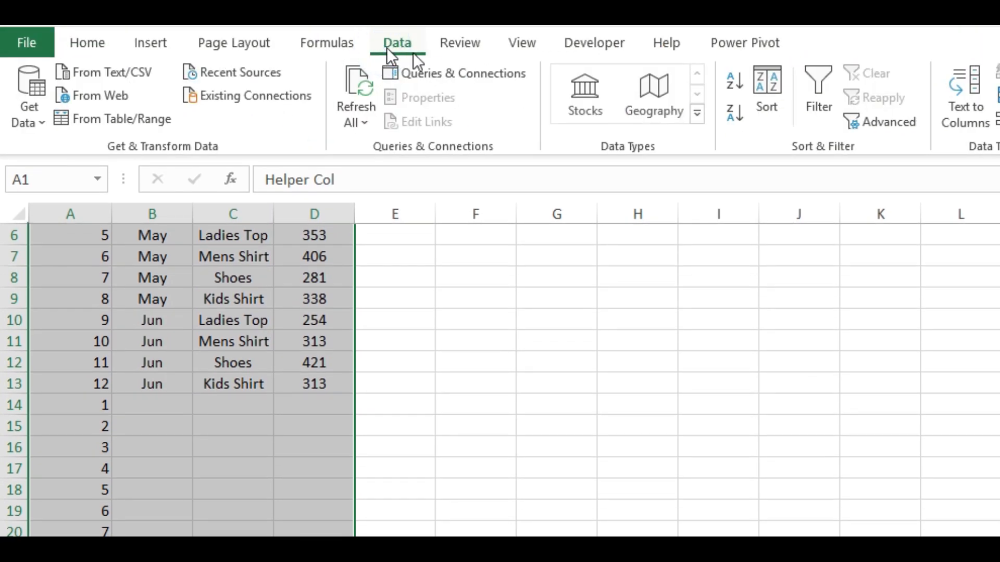
pyautogui.click(771, 102)
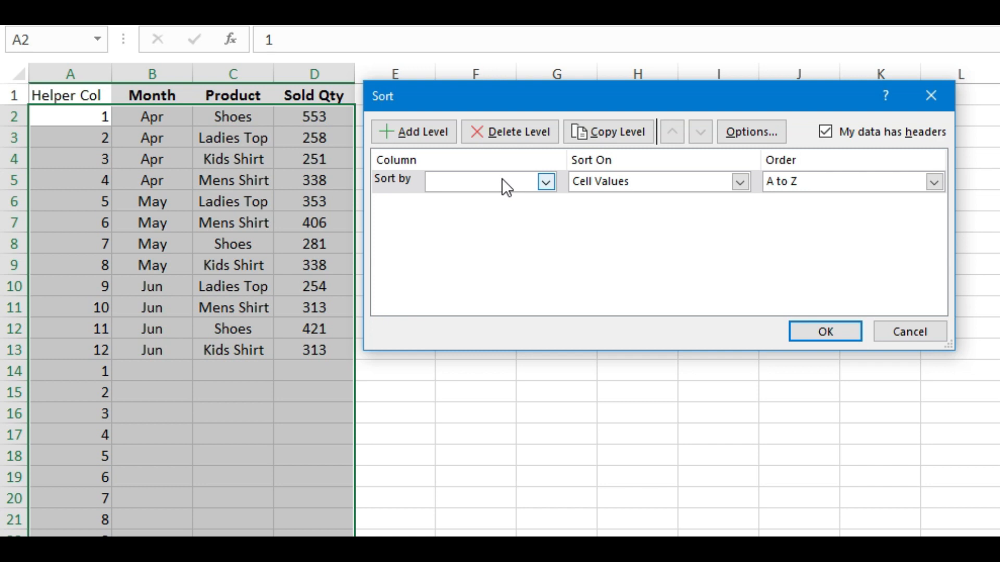
pyautogui.click(502, 179)
pyautogui.click(464, 202)
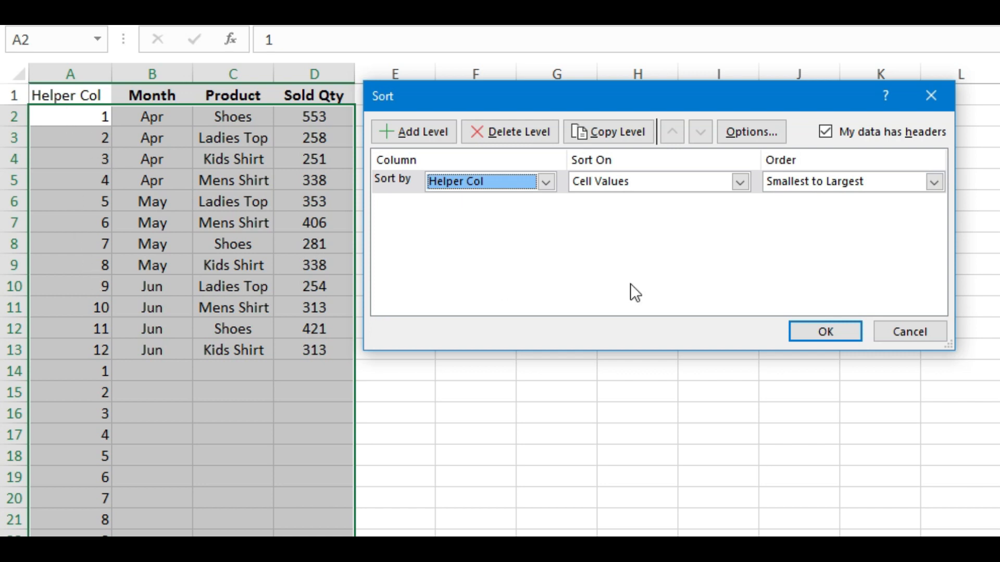
pyautogui.click(829, 329)
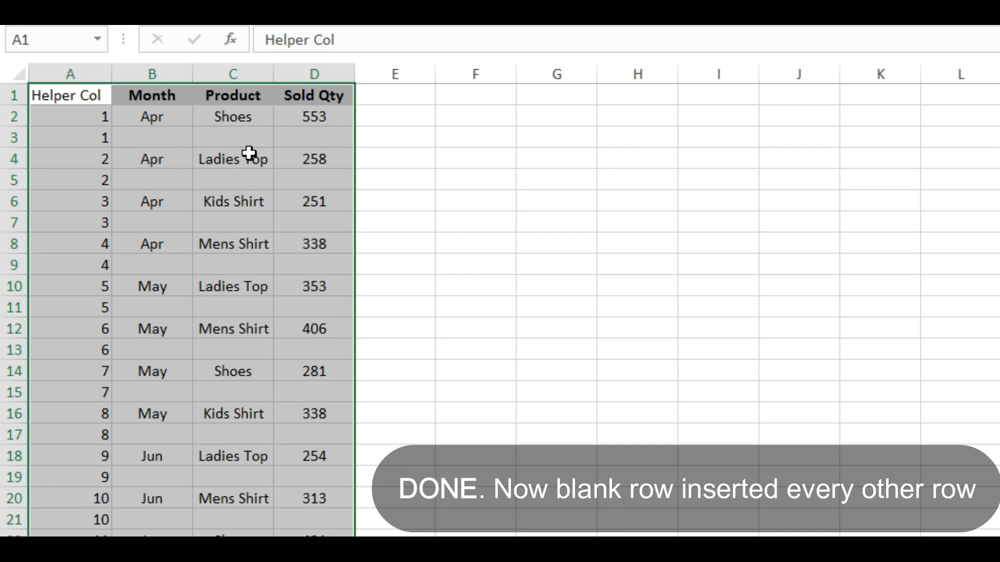
# - Examine the sorted table down to its last rows to check how the blank rows alternate with the data
pyautogui.press('Up')
pyautogui.press('Down')
pyautogui.press('Down')
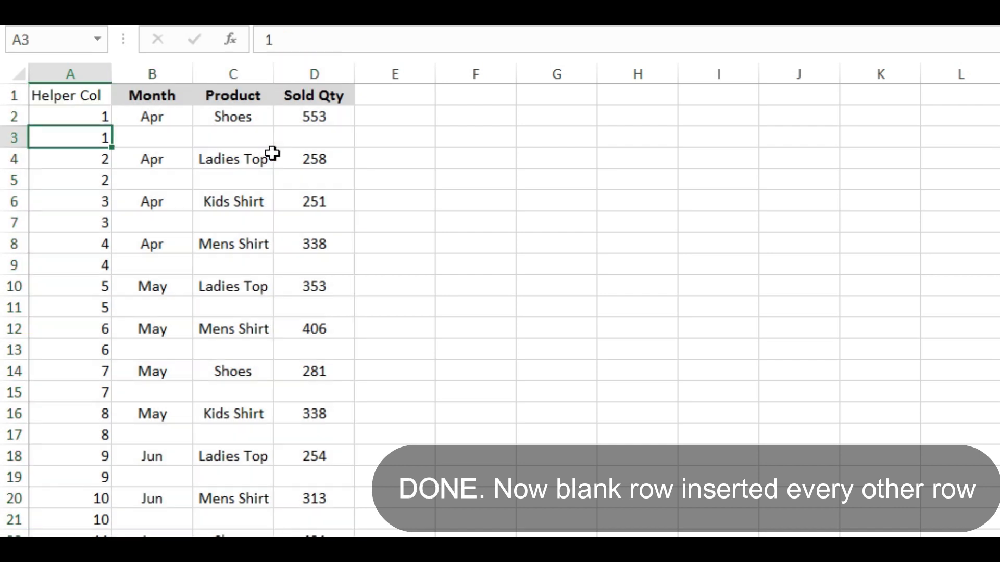
pyautogui.hotkey('ctrl', 'Down')
pyautogui.press('Down')
pyautogui.press('Down')
pyautogui.press('Down')
pyautogui.hotkey('ctrl', 'Up')
pyautogui.press('Right')
pyautogui.press('Right')
pyautogui.press('Left')
pyautogui.press('Left')
pyautogui.hotkey('ctrl', 'Up')
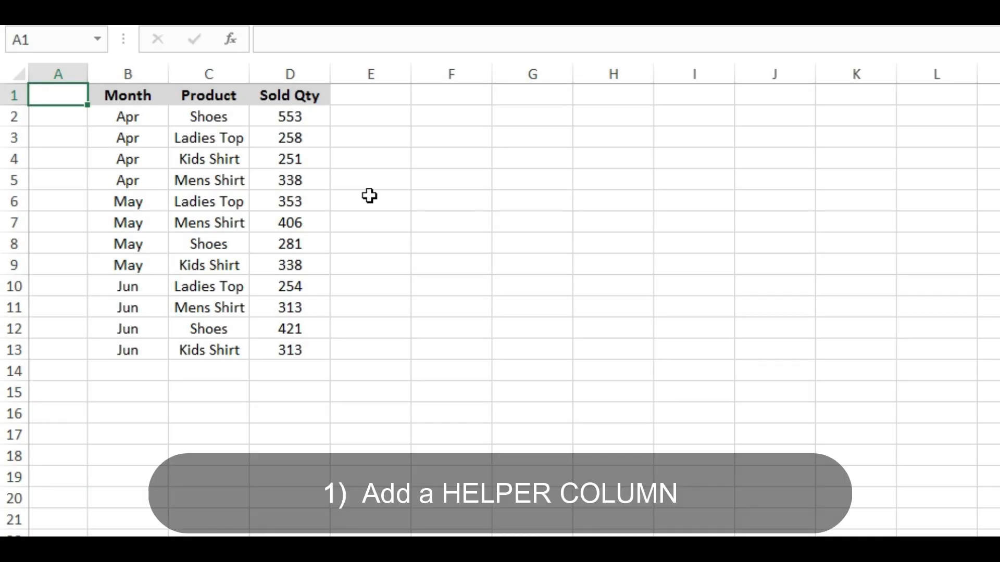
# - Enter the header "Helper Col" in A1 of the unsorted table and widen column A to fit it
pyautogui.write('Helper Col')
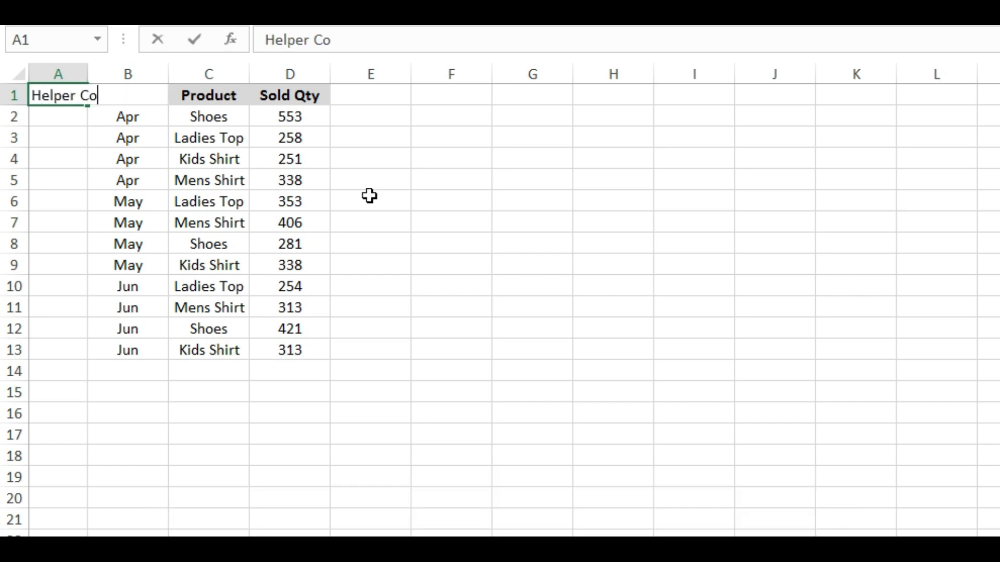
pyautogui.press('Return')
pyautogui.moveTo(88, 75); pyautogui.dragTo(111, 75)
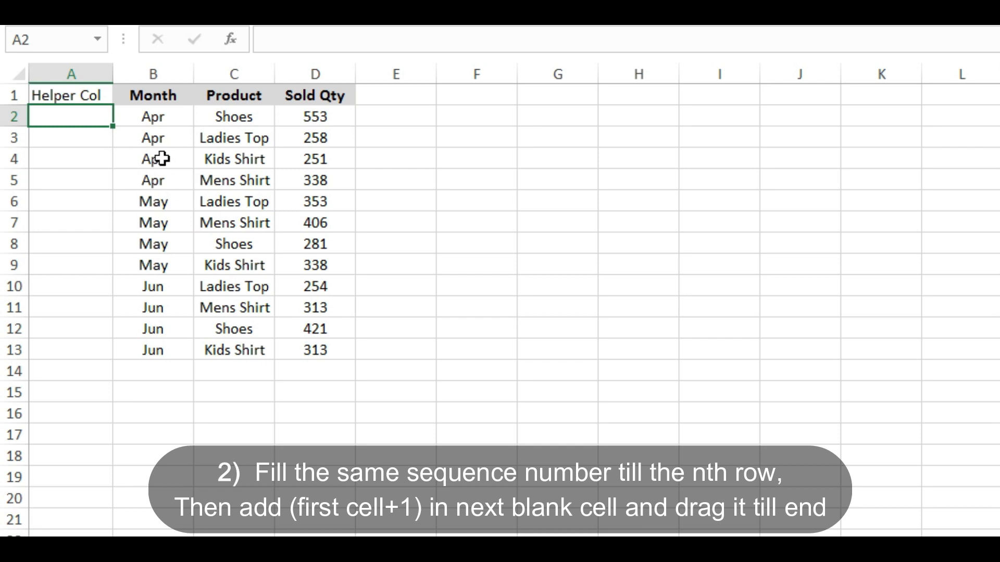
# - Enter 1 in A2 and copy it down through A5 so the first four data rows share the number
pyautogui.write('1')
pyautogui.press('Return')
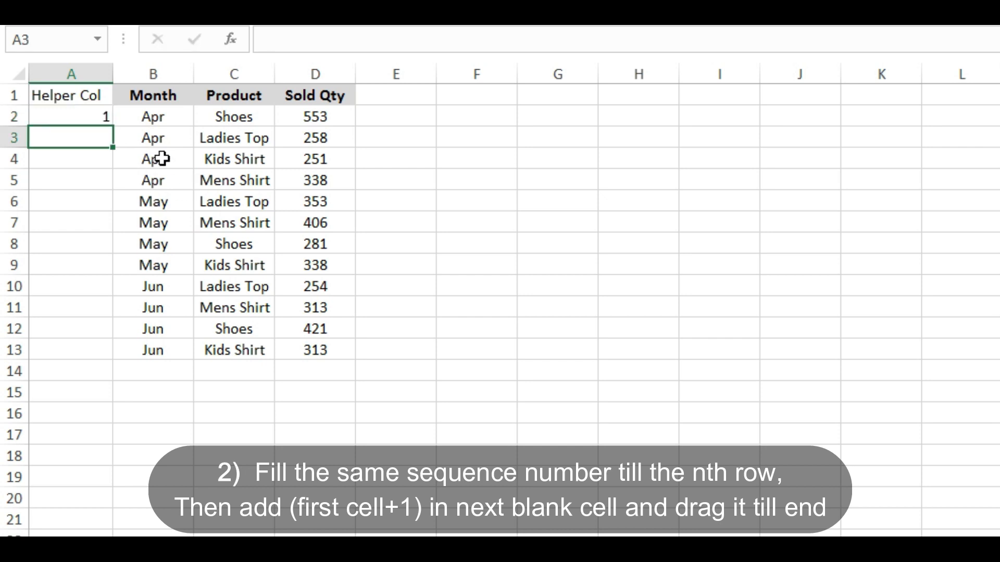
pyautogui.press('Up')
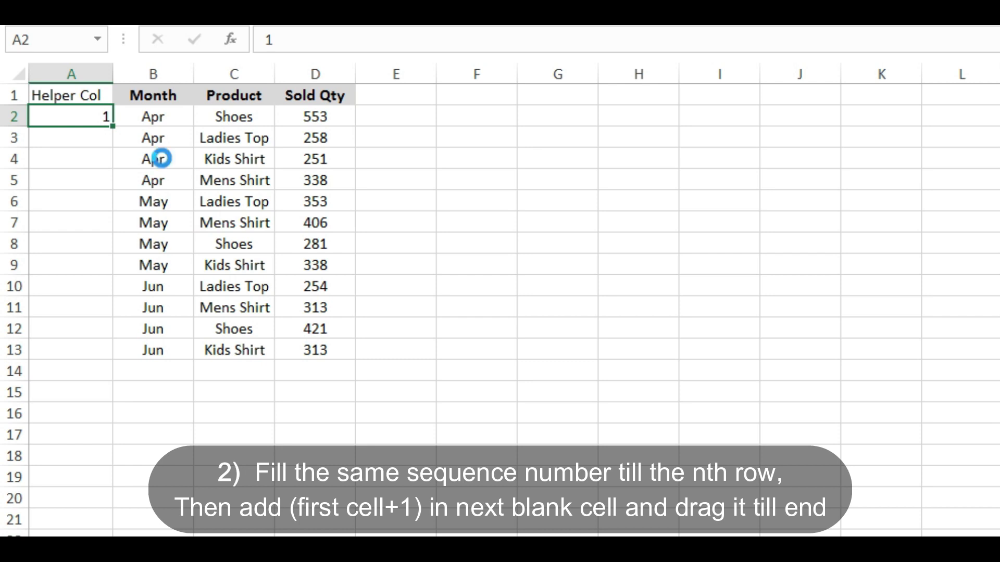
pyautogui.hotkey('ctrl', 'c')
pyautogui.hotkey('shift', 'Down')
pyautogui.hotkey('shift', 'Down')
pyautogui.hotkey('shift', 'Down')
pyautogui.hotkey('ctrl', 'v')
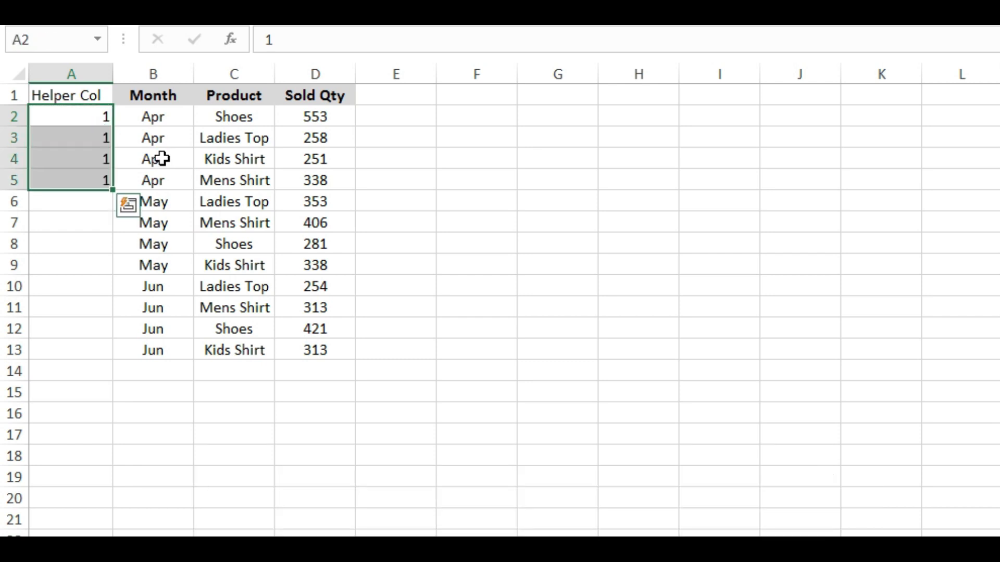
# - Enter the formula =A2+1 in A6, the first blank cell of the helper column
pyautogui.click(91, 201)
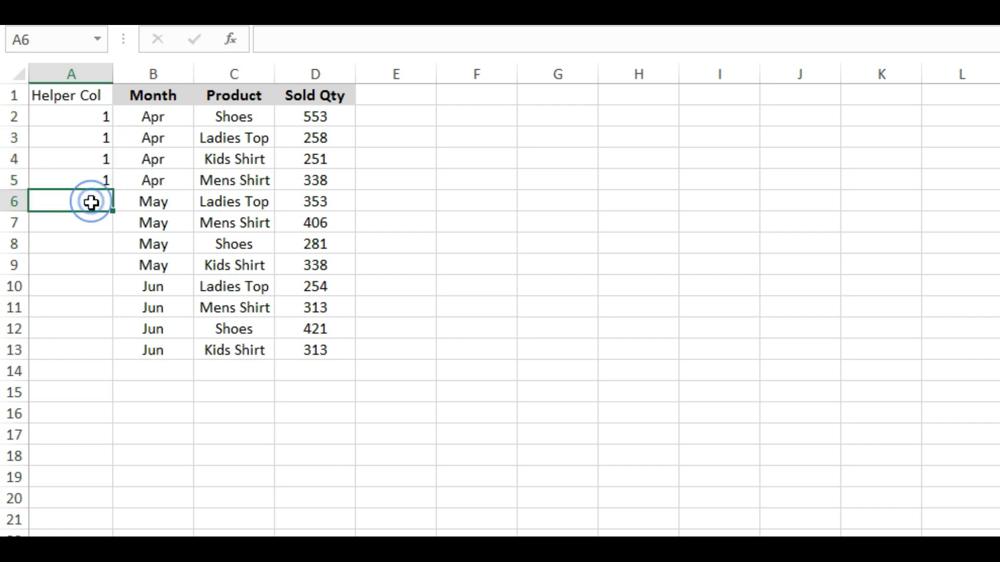
pyautogui.write('=')
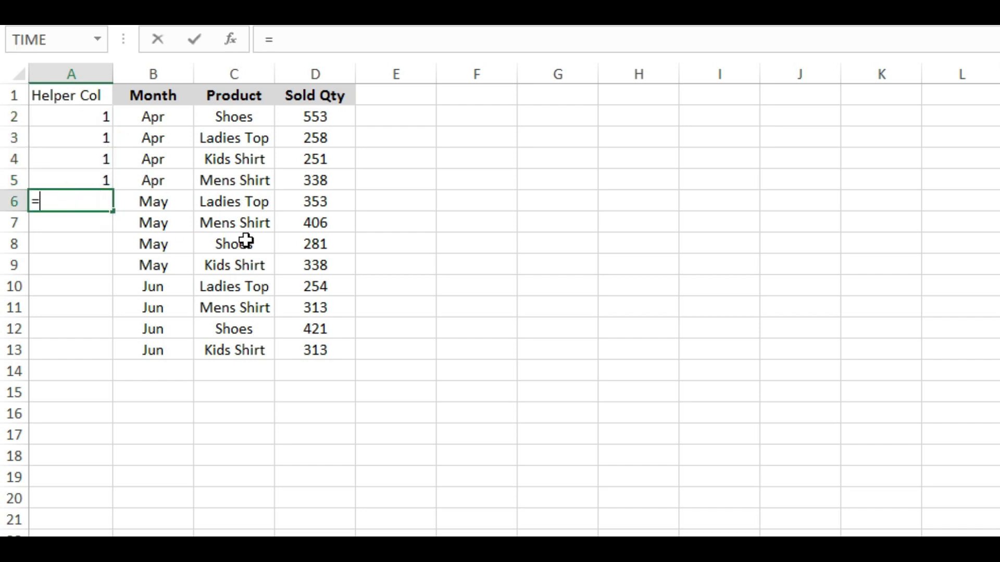
pyautogui.press('Up')
pyautogui.press('Up')
pyautogui.press('Up')
pyautogui.press('Up')
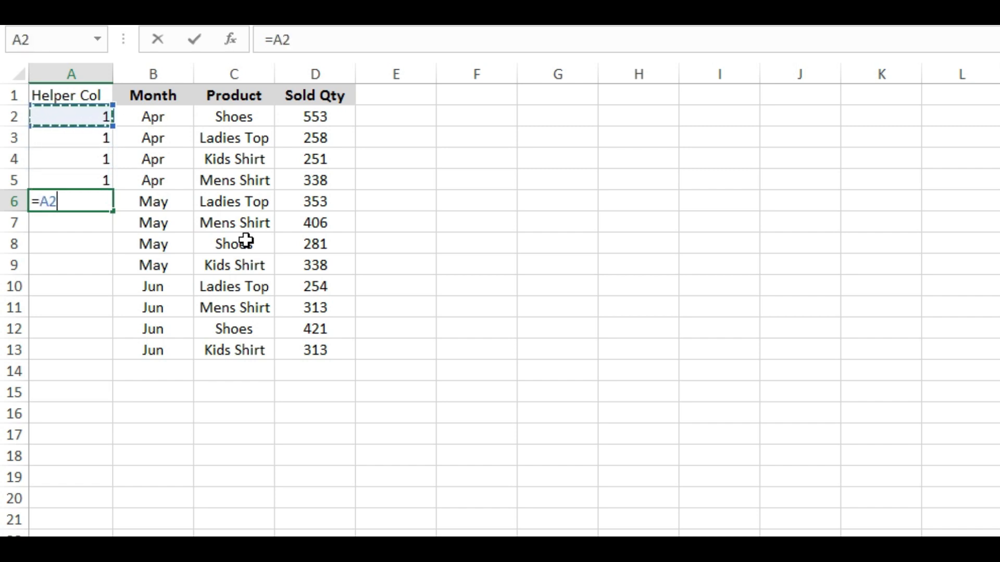
pyautogui.write('+1')
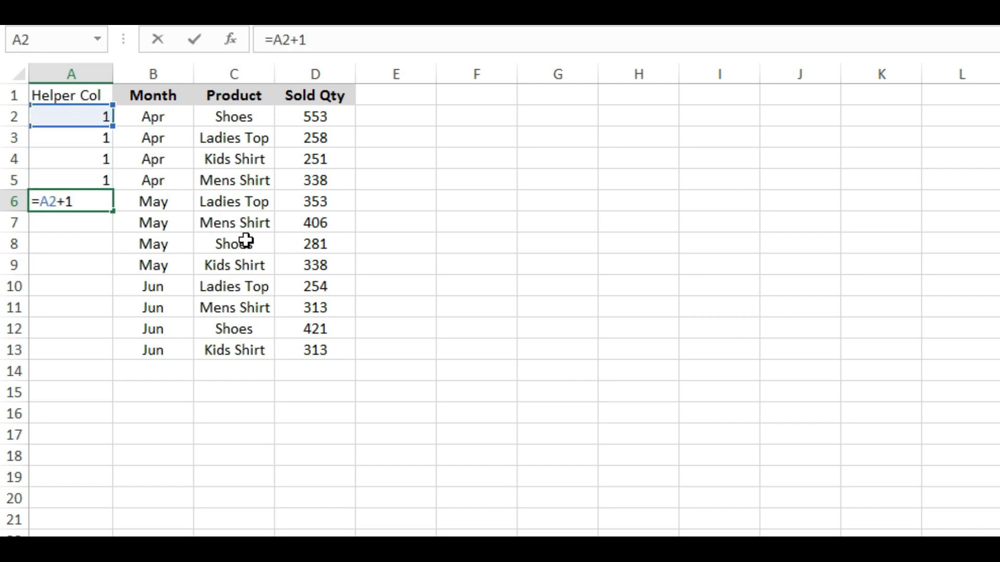
pyautogui.hotkey('ctrl', 'Return')
# - Copy the A6 formula down the helper column to the last data row, A13
pyautogui.hotkey('ctrl', 'c')
pyautogui.press('Right')
pyautogui.hotkey('ctrl', 'Down')
pyautogui.press('Left')
pyautogui.hotkey('ctrl', 'shift', 'Up')
pyautogui.hotkey('ctrl', 'v')
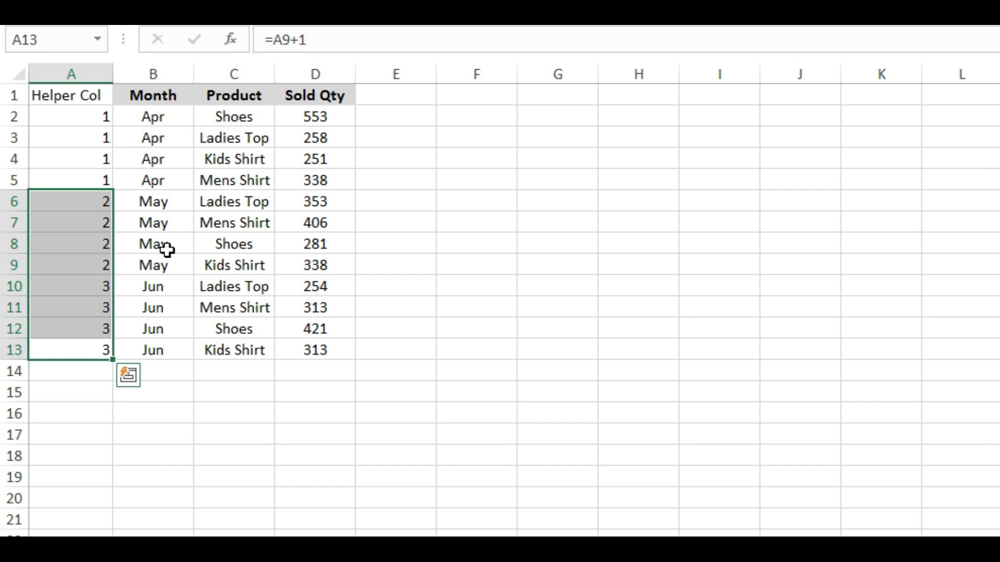
# - Examine the constants and formulas in the helper column cells from A2 down to A12
pyautogui.click(96, 219)
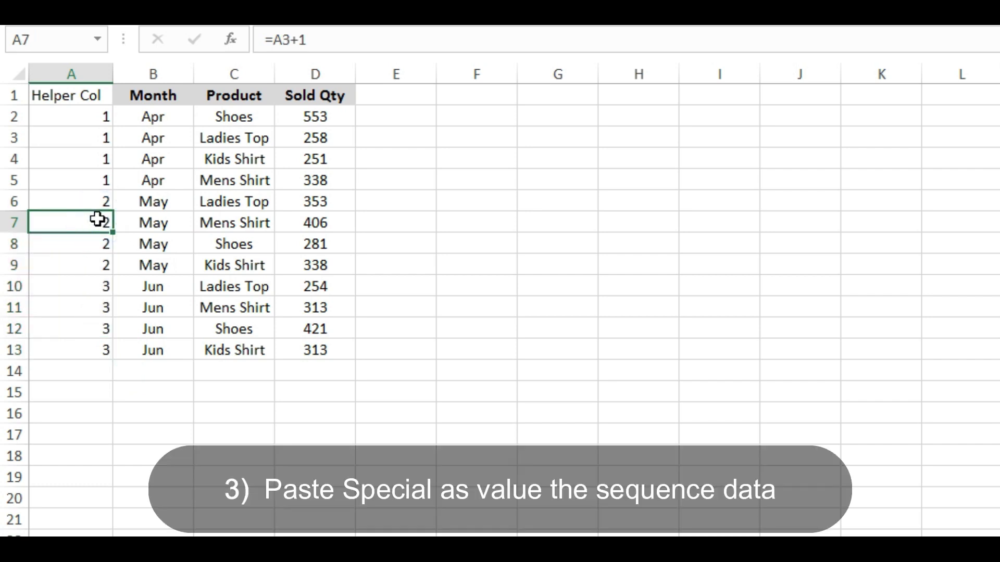
pyautogui.press('Up')
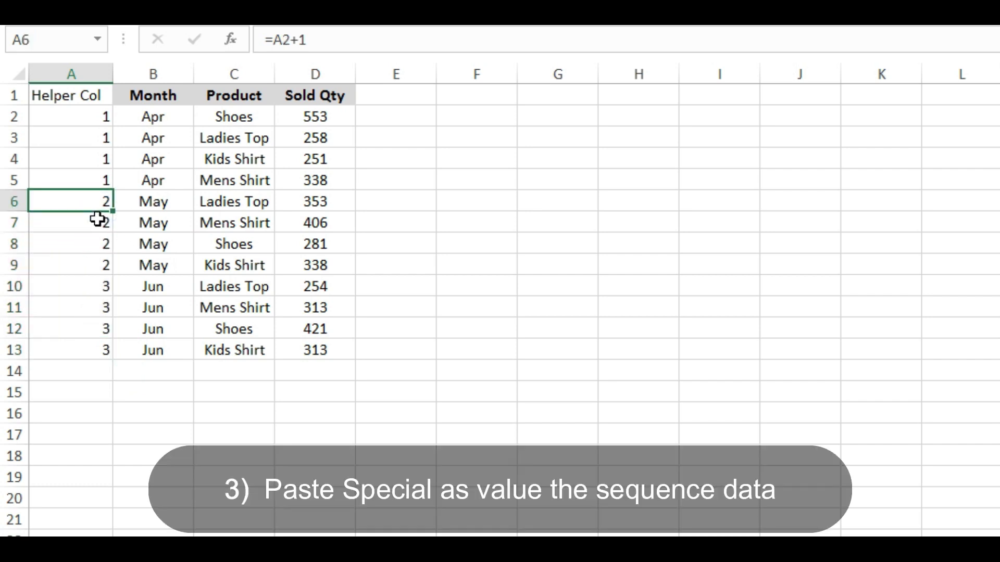
pyautogui.hotkey('ctrl', 'Up')
pyautogui.press('Down')
pyautogui.press('Down')
pyautogui.press('Down')
pyautogui.press('Down')
pyautogui.press('Down')
pyautogui.press('Down')
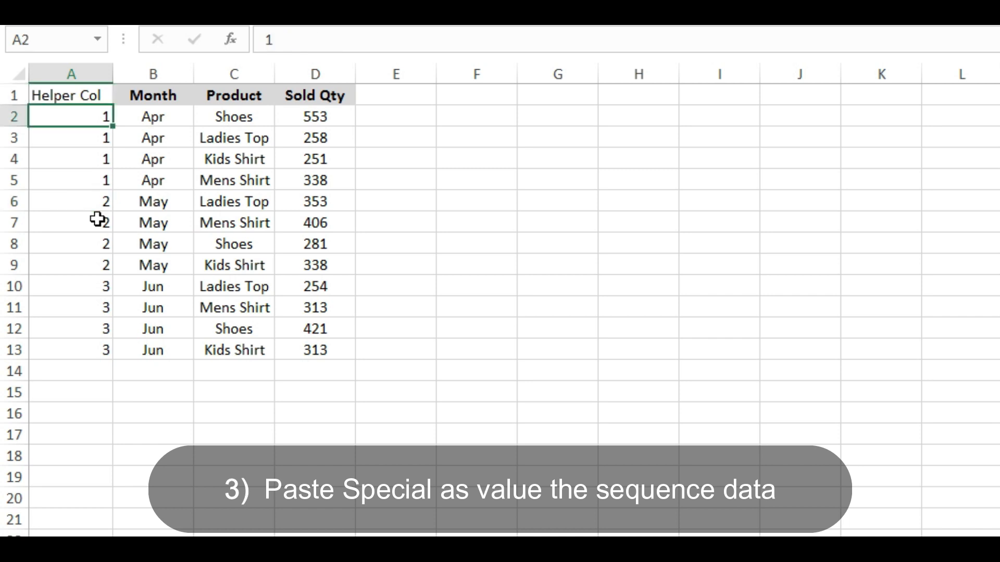
pyautogui.press('Down')
pyautogui.press('Down')
pyautogui.press('Down')
pyautogui.press('Down')
pyautogui.press('Down')
pyautogui.press('Down')
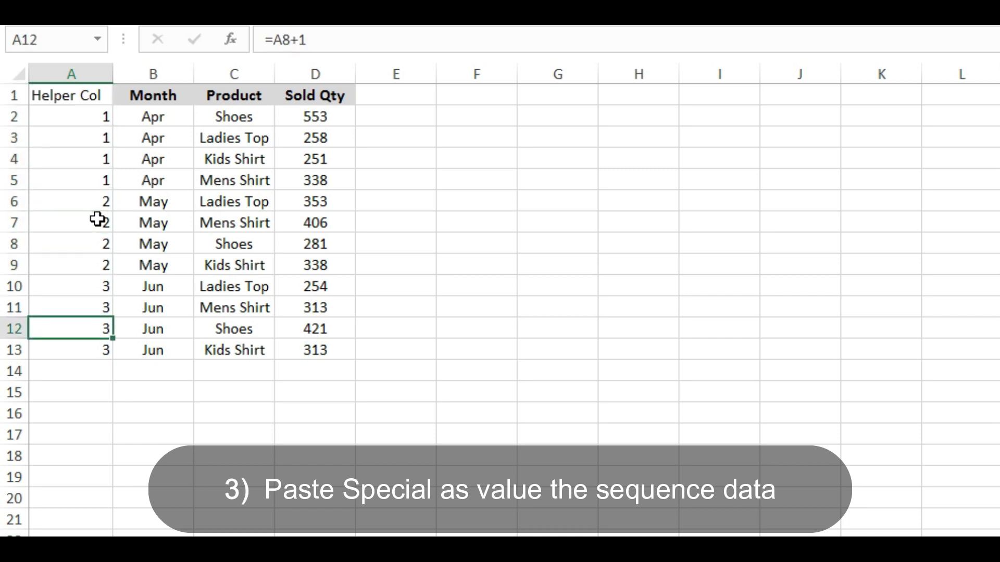
# - Replace the helper column formulas in A2:A13 with their values by copying the range and pasting values over it
pyautogui.hotkey('ctrl', 'Up')
pyautogui.press('Down')
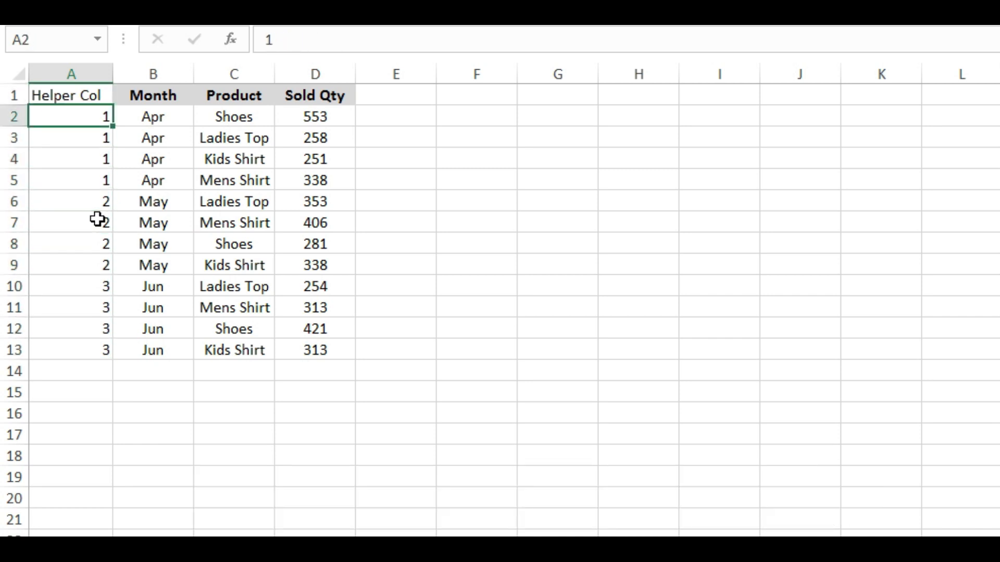
pyautogui.hotkey('ctrl', 'shift', 'Down')
pyautogui.hotkey('ctrl', 'c')
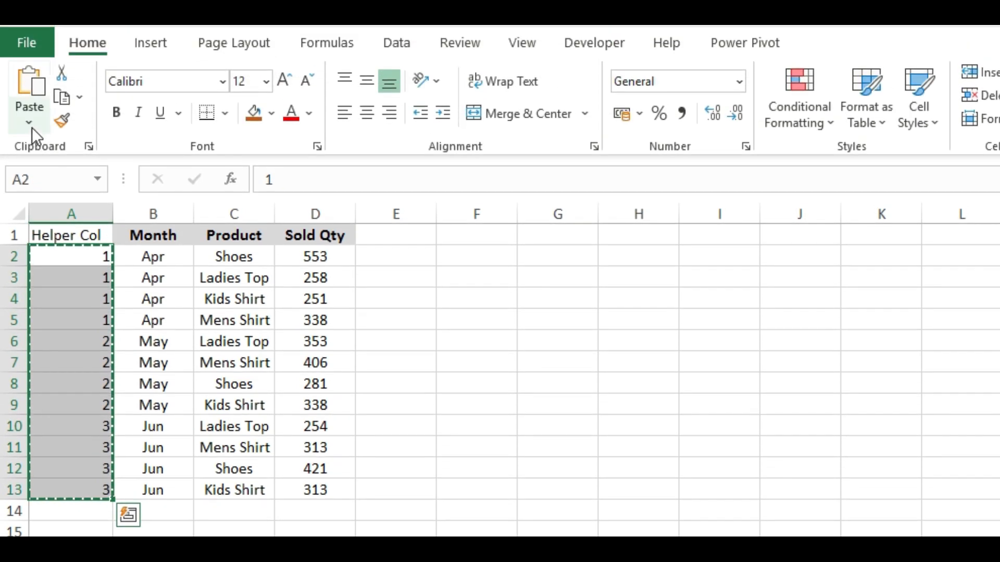
pyautogui.click(32, 127)
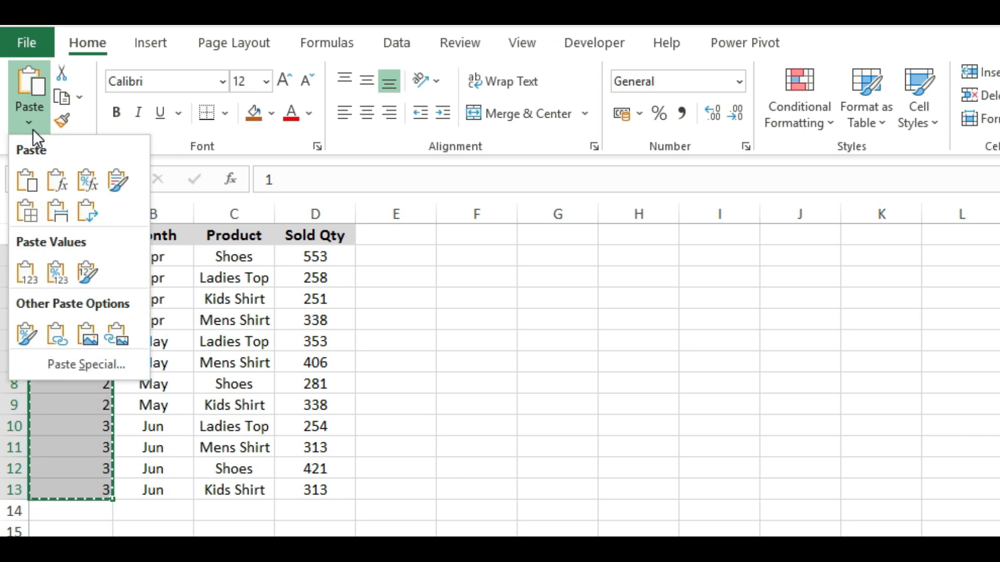
pyautogui.click(26, 269)
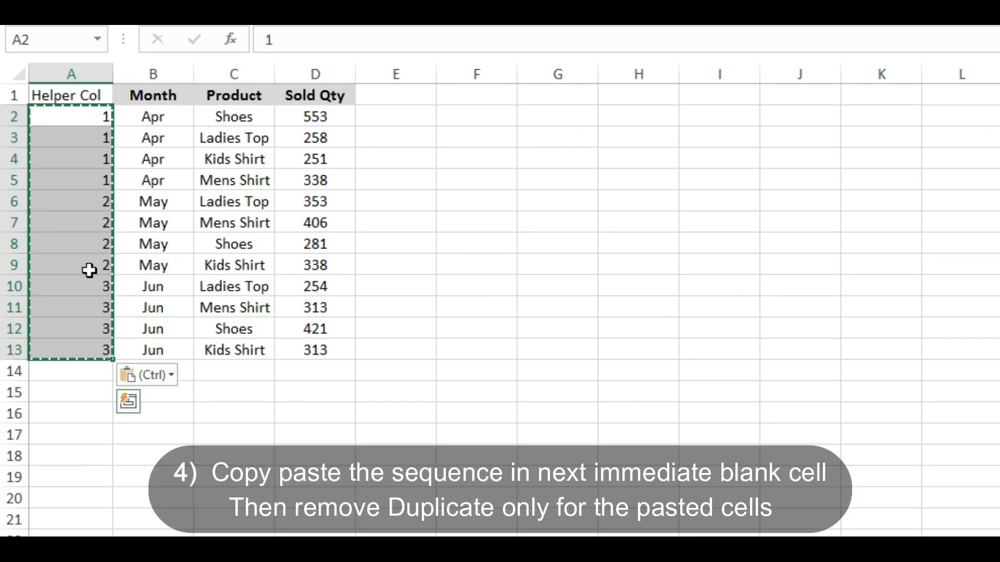
pyautogui.press('Escape')
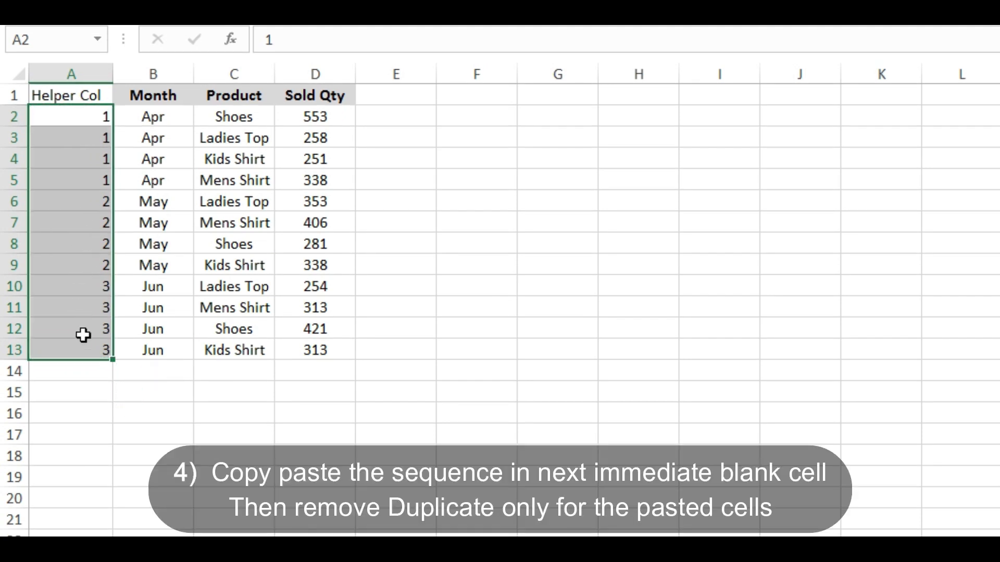
# - Copy the helper numbers in A2:A13 and paste them into the next blank cells, starting at A14
pyautogui.hotkey('ctrl', 'c')
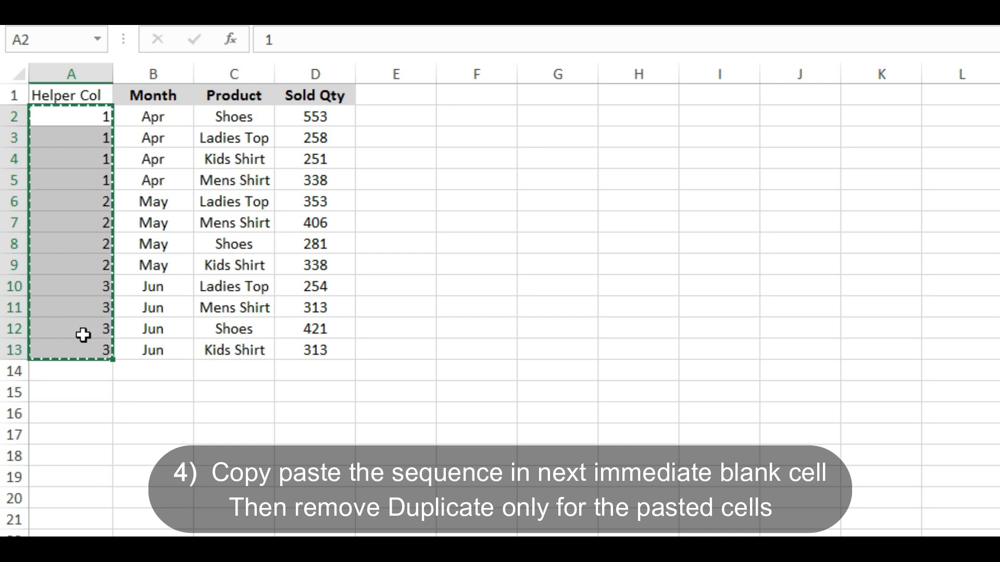
pyautogui.hotkey('ctrl', 'Down')
pyautogui.press('Down')
pyautogui.hotkey('ctrl', 'v')
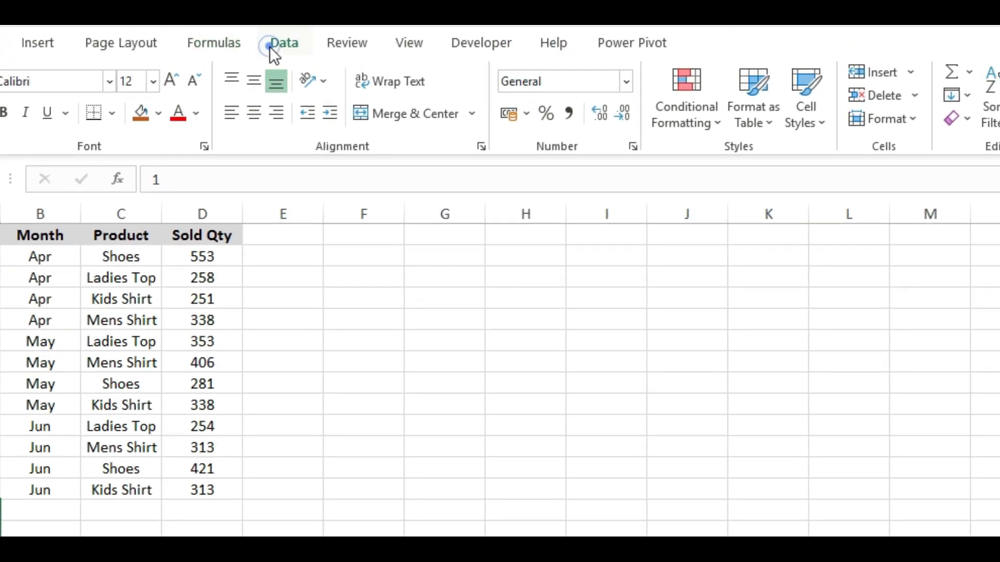
# - Remove duplicates from the pasted helper numbers starting at A14, continuing with the current selection only, for Column A without headers
pyautogui.click(271, 46)
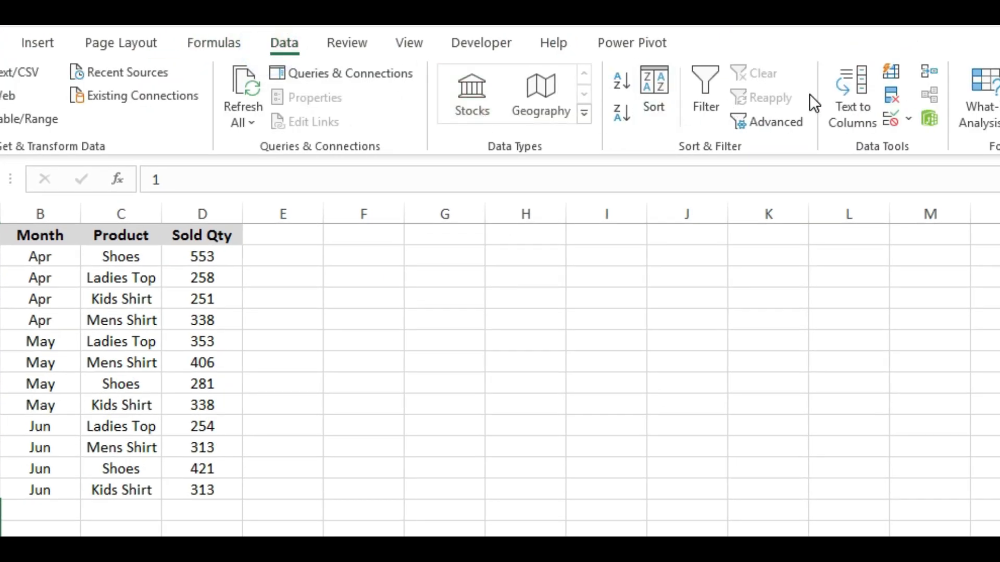
pyautogui.click(893, 98)
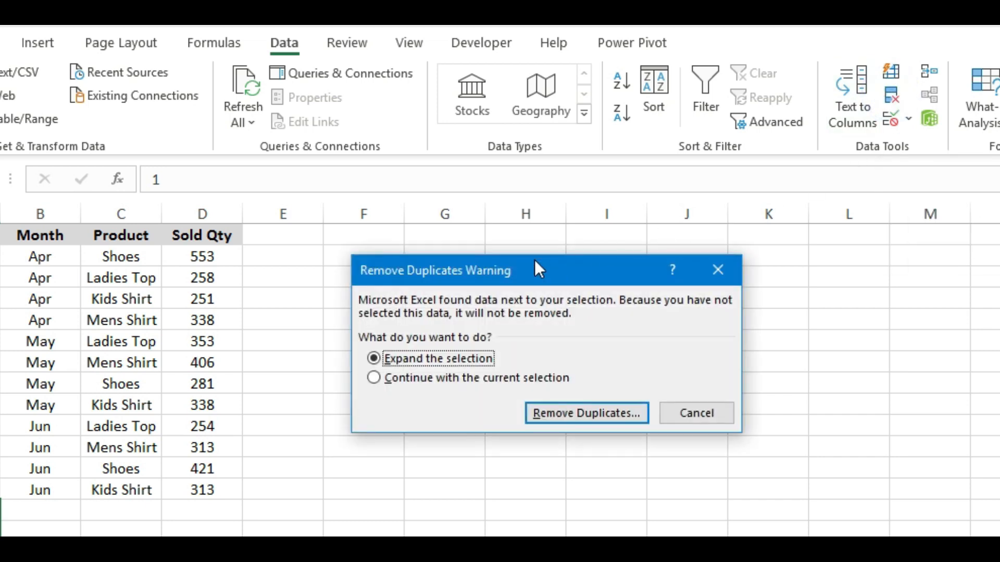
pyautogui.moveTo(530, 261); pyautogui.dragTo(476, 265)
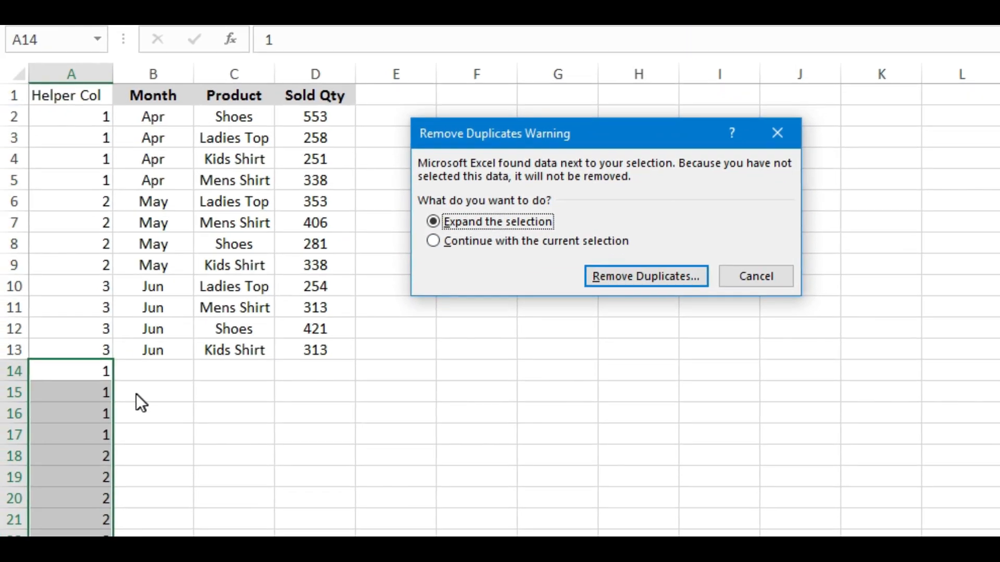
pyautogui.click(467, 244)
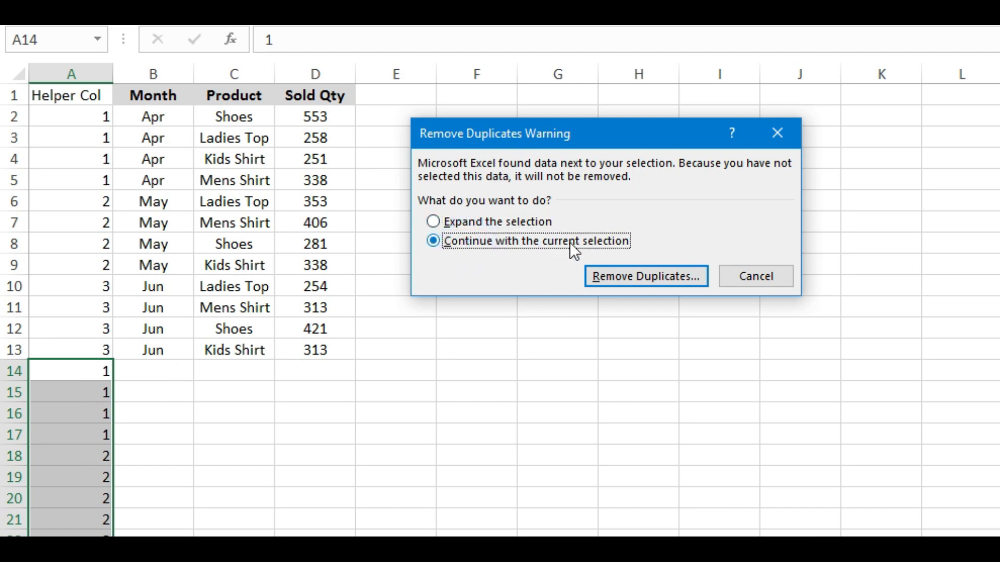
pyautogui.click(607, 274)
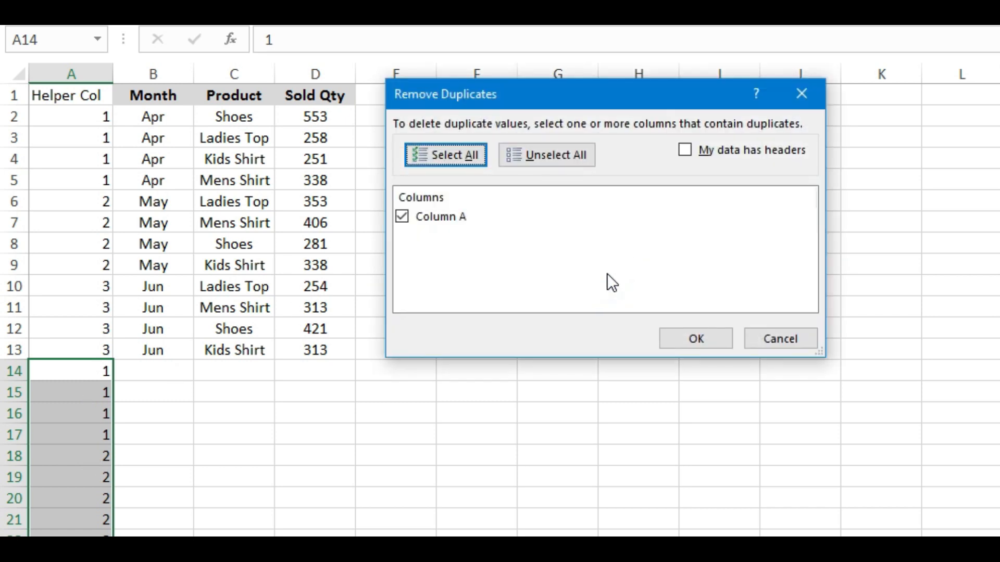
pyautogui.click(694, 340)
pyautogui.click(685, 289)
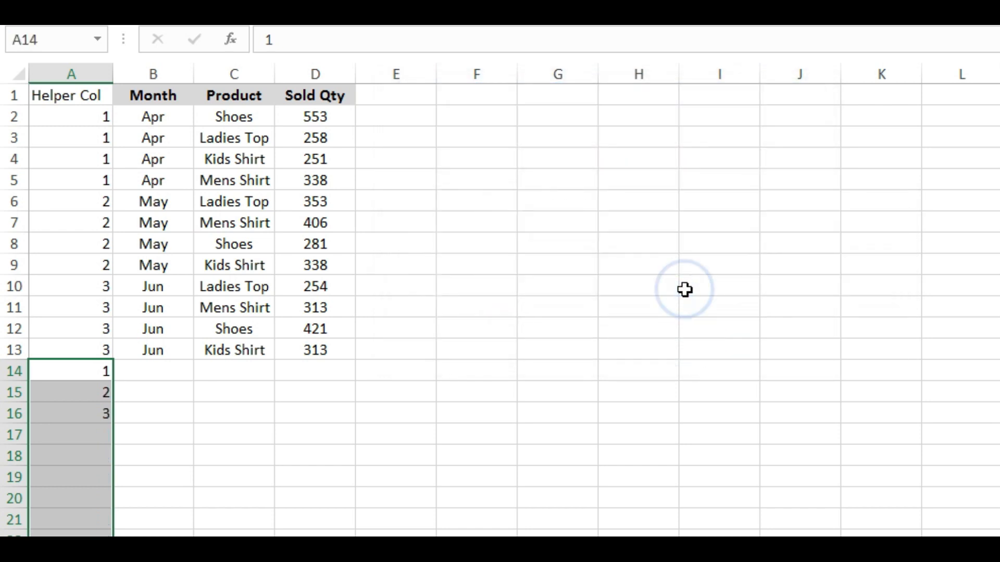
pyautogui.hotkey('shift', 'BackSpace')
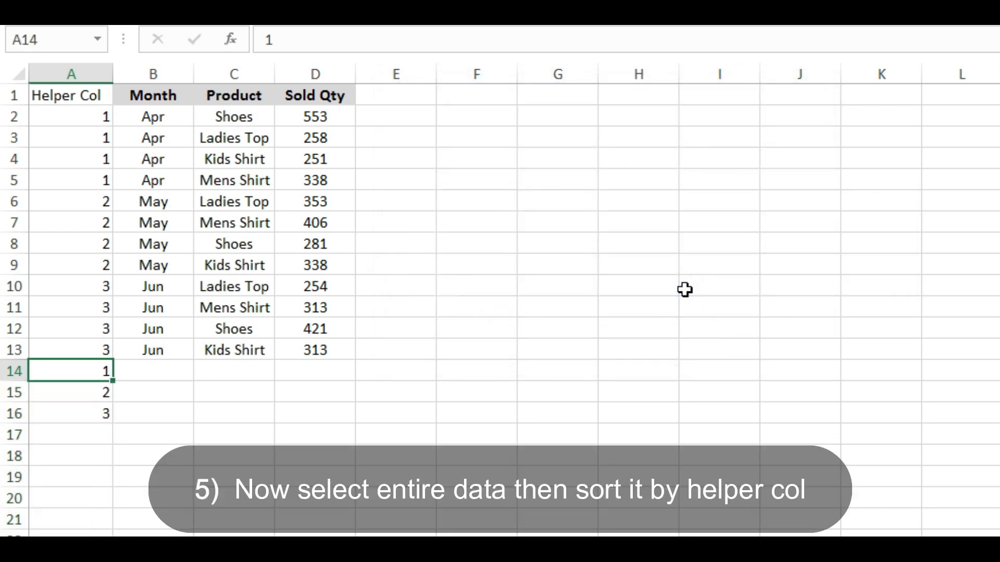
# - Sort the whole table A1:D16, with headers, by Helper Col on cell values from smallest to largest
pyautogui.hotkey('ctrl', 'Home')
pyautogui.hotkey('ctrl', 'shift', 'Down')
pyautogui.hotkey('ctrl', 'shift', 'Right')
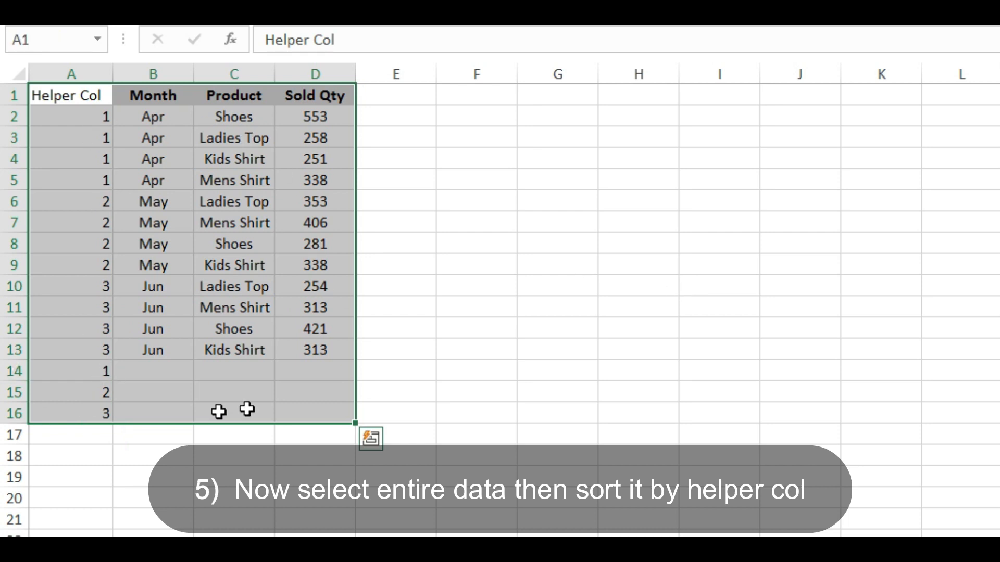
pyautogui.click(400, 44)
pyautogui.click(767, 100)
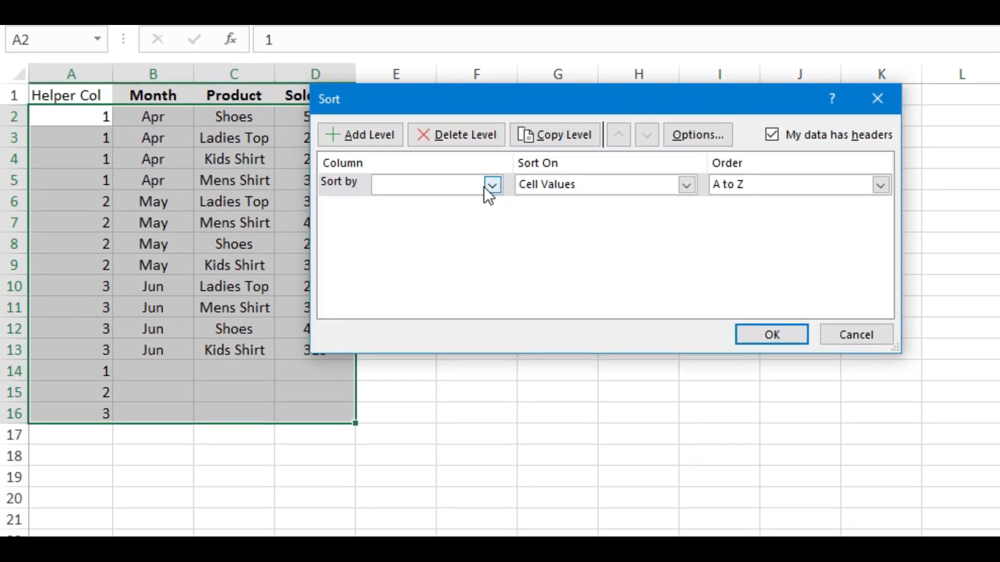
pyautogui.click(484, 325)
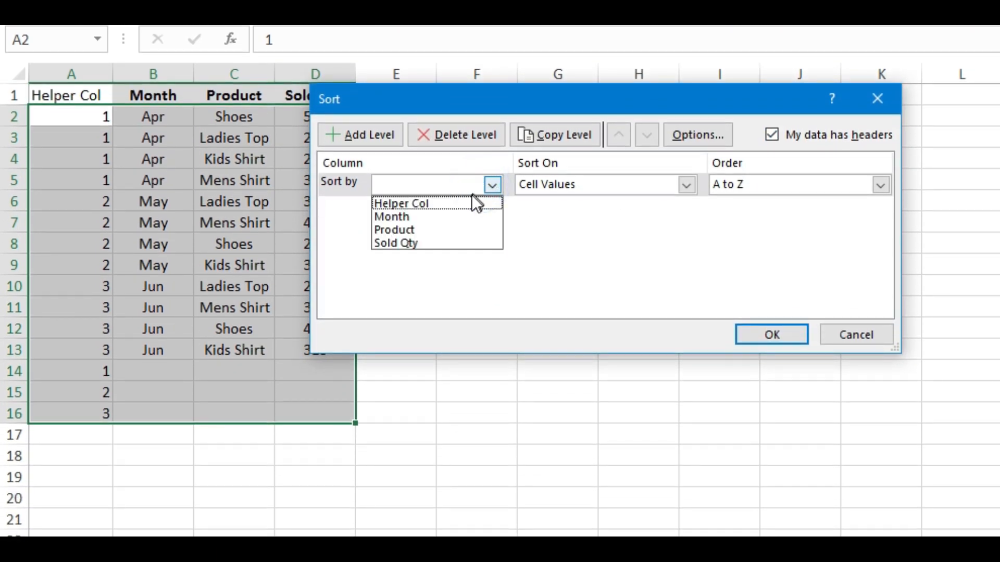
pyautogui.click(471, 202)
pyautogui.moveTo(469, 100); pyautogui.dragTo(524, 102)
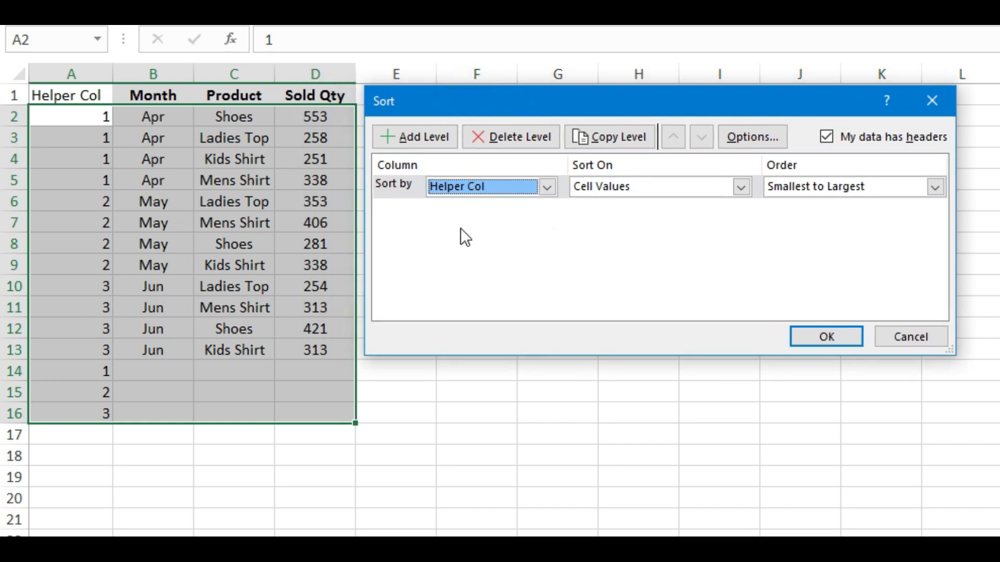
pyautogui.click(827, 335)
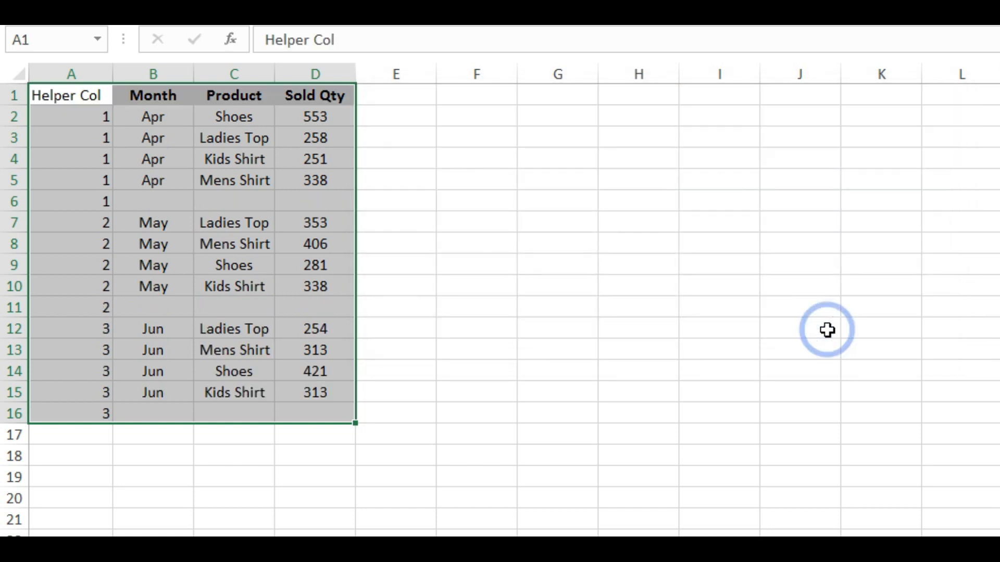
# - Examine rows 6, 11 and 16 across columns A to D to check the blank row after each four-row group
pyautogui.click(441, 216)
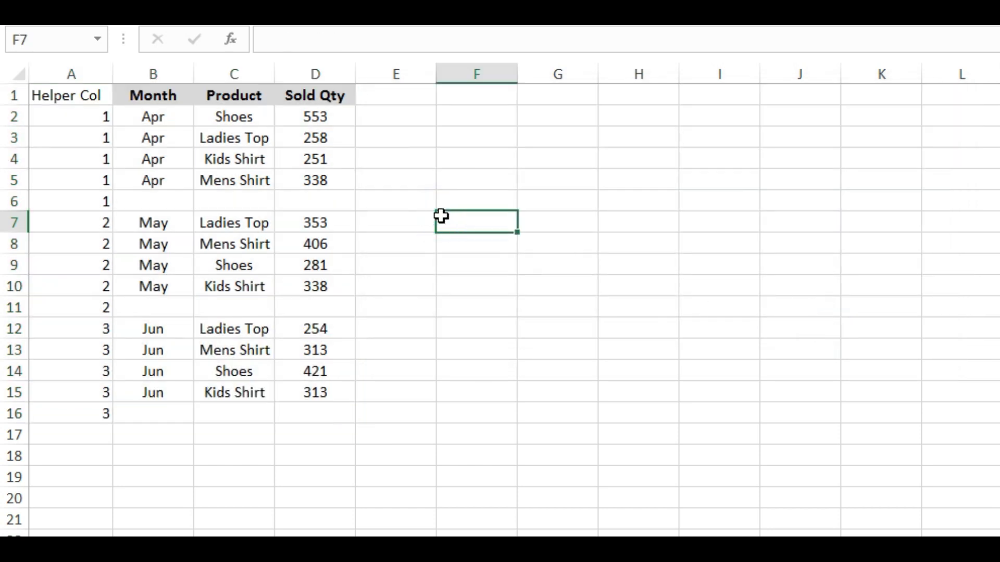
pyautogui.press('Left')
pyautogui.press('Up')
pyautogui.press('Left')
pyautogui.hotkey('shift', 'Left')
pyautogui.hotkey('shift', 'Left')
pyautogui.hotkey('shift', 'Left')
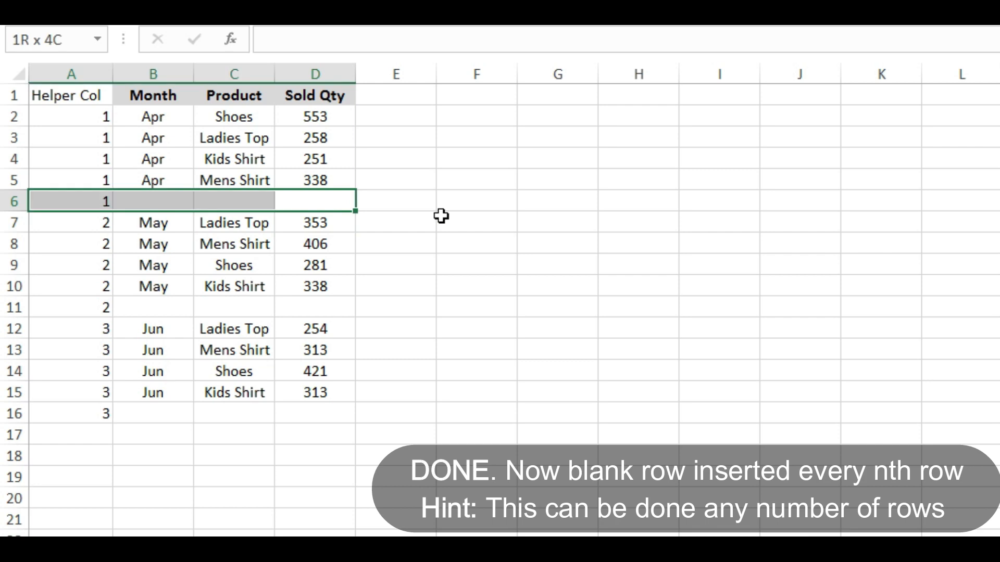
pyautogui.click(325, 311)
pyautogui.hotkey('shift', 'Left')
pyautogui.hotkey('shift', 'Left')
pyautogui.hotkey('shift', 'Left')
pyautogui.press('Down')
pyautogui.press('Down')
pyautogui.press('Down')
pyautogui.press('Down')
pyautogui.press('Down')
pyautogui.hotkey('shift', 'Left')
pyautogui.hotkey('shift', 'Left')
pyautogui.hotkey('shift', 'Left')
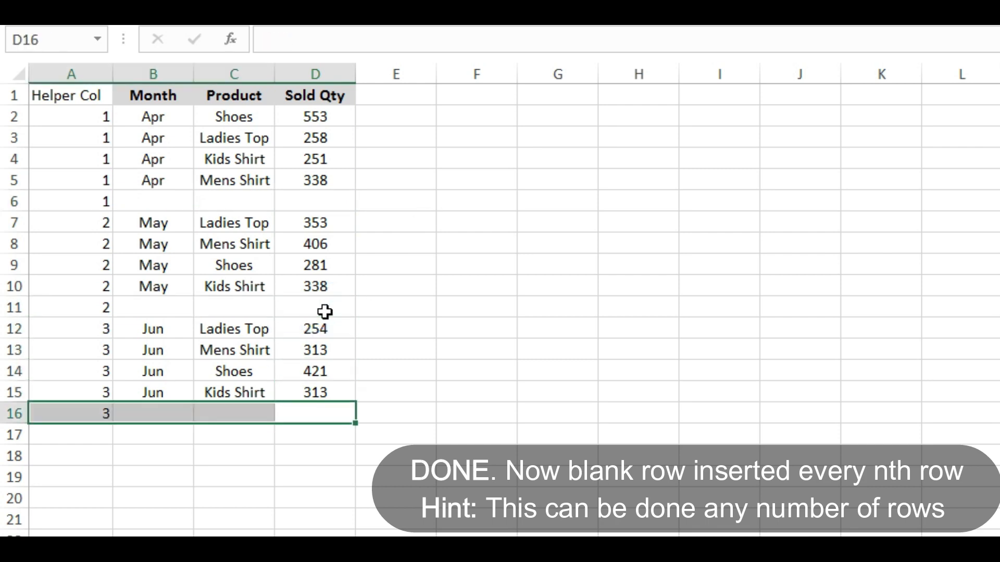
pyautogui.press('Right')
pyautogui.press('Up')
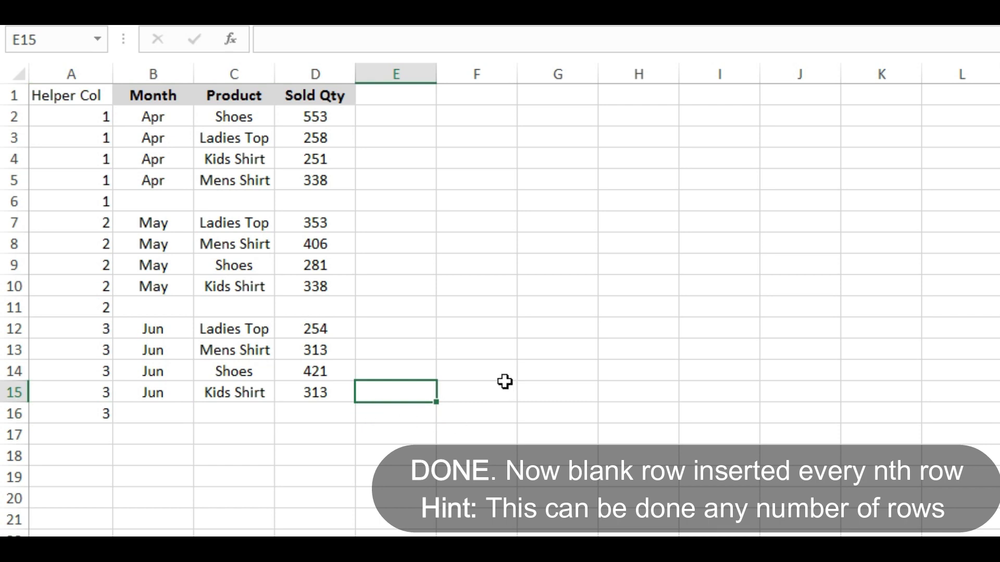